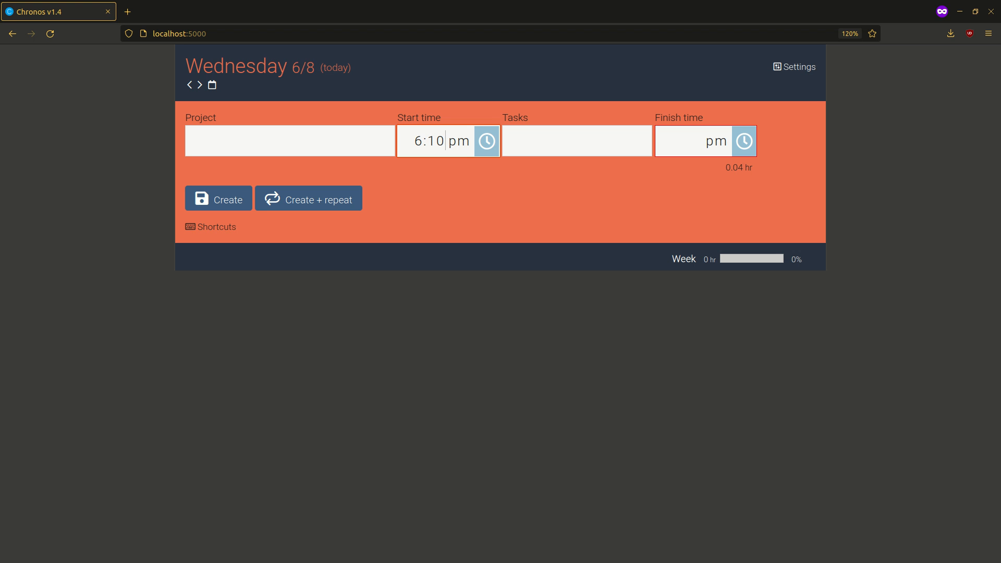
Enter "ABC: Creating estimate" as the project of the new time entry.
click(290, 141)
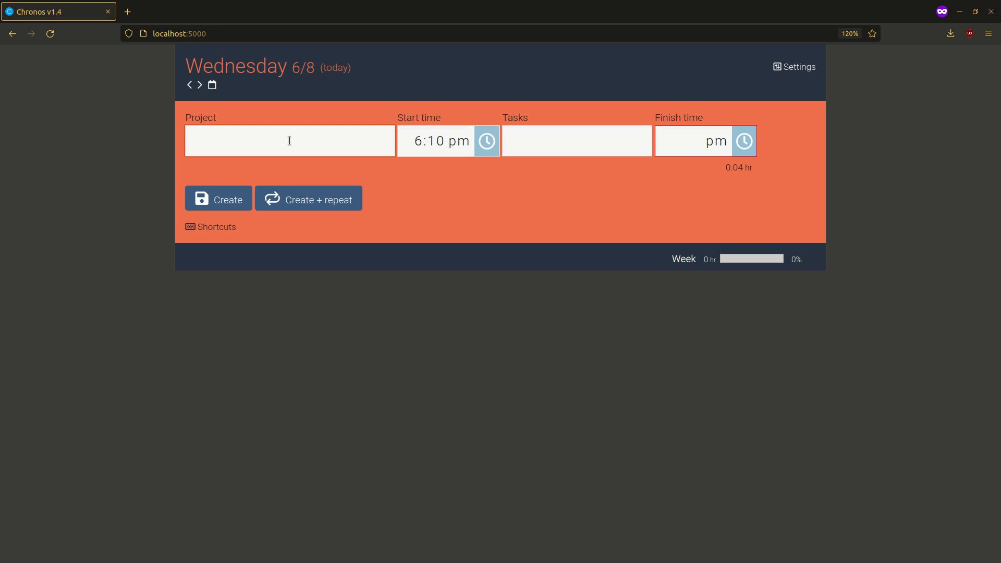
text(ABC: Creating estimate)
key(Tab)
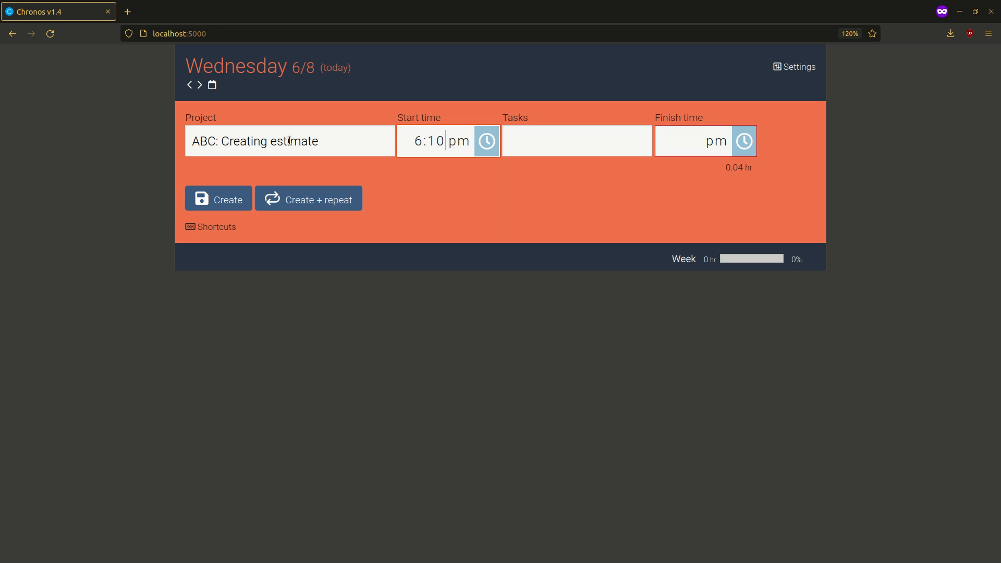
Enter the tasks "Review BD materials." and "Created a rough draft." for the ABC time entry.
key(Tab)
text(Review BD materials.)
key(Return)
text(Created a )
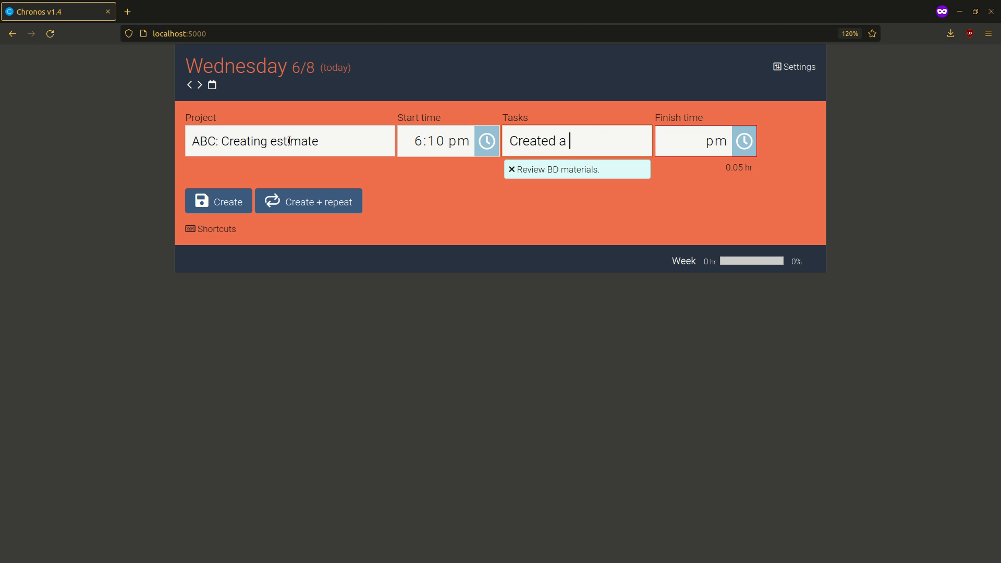
text(rough draft.)
Set the finish time to 6:54 pm and create the ABC time entry.
key(Tab)
key(Up)
key(Up)
key(Up)
key(Up)
key(Up)
key(Up)
key(Up)
key(Up)
key(Up)
key(Up)
key(Up)
key(Up)
key(Up)
key(Up)
key(Up)
key(Up)
key(Up)
key(Up)
key(Up)
key(Up)
key(Up)
key(Up)
key(Up)
key(Up)
key(Up)
key(Up)
key(Up)
key(Up)
key(Up)
key(Up)
key(Up)
key(Up)
key(Up)
key(Up)
key(Up)
key(Up)
key(Up)
key(Up)
key(Up)
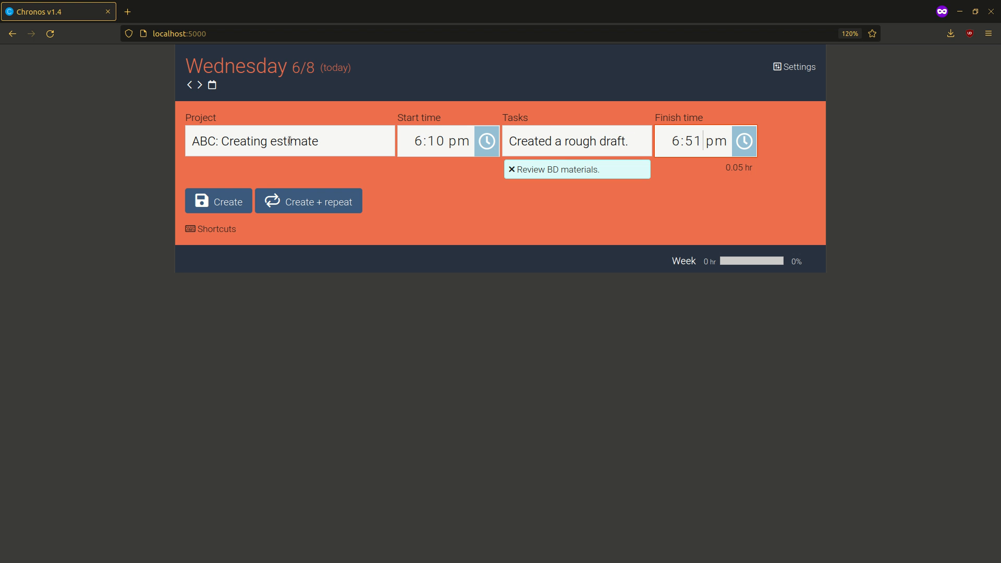
key(Return)
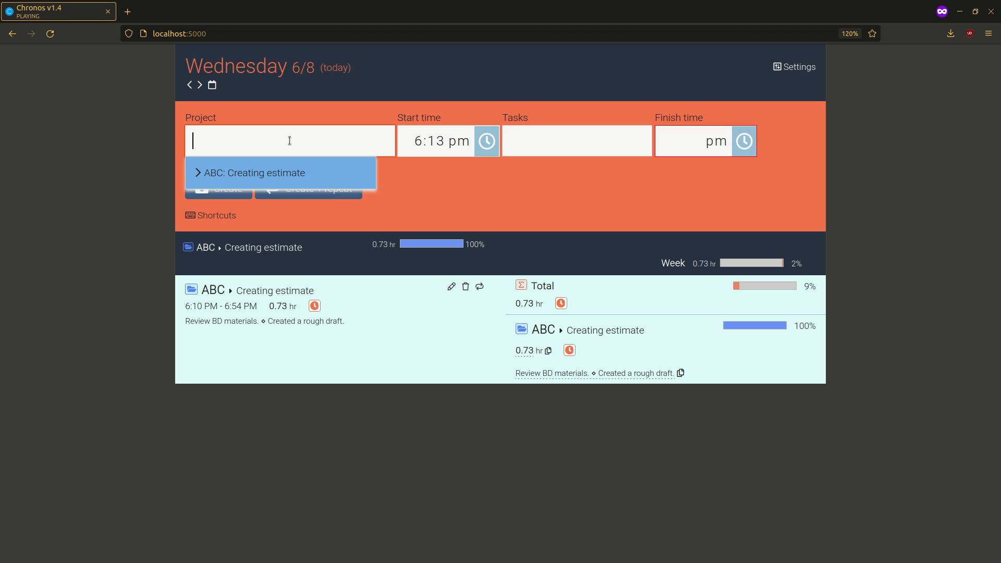
click(292, 352)
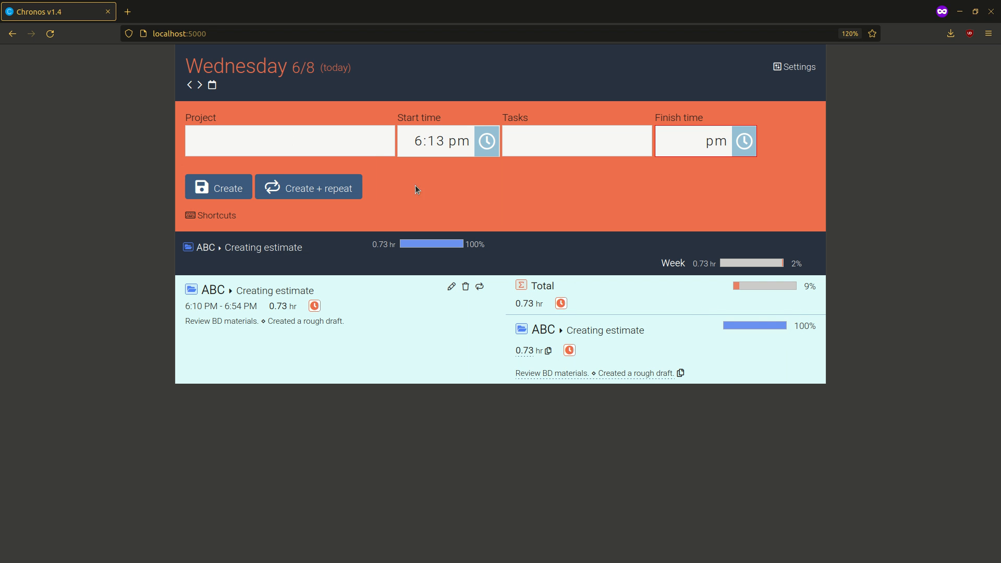
Start another entry for the existing project "ABC: Creating estimate" with the task "Upload rought draft to box.".
click(310, 138)
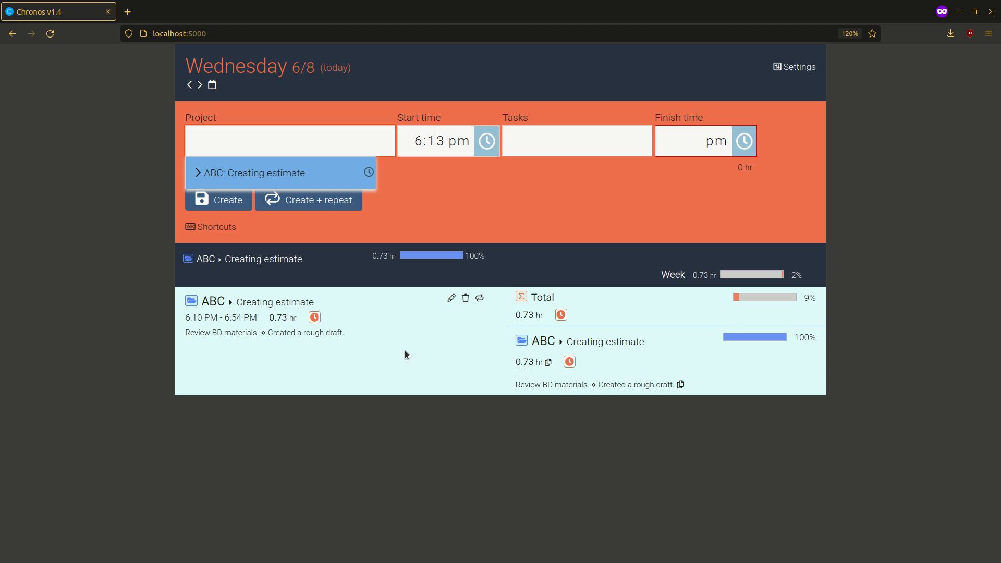
key(Return)
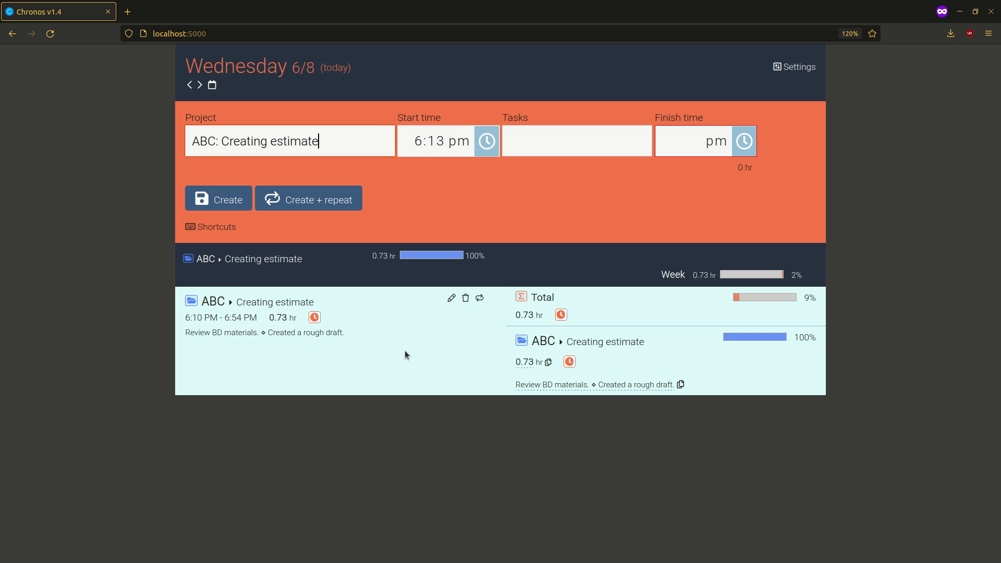
key(Tab)
key(Tab)
text(U)
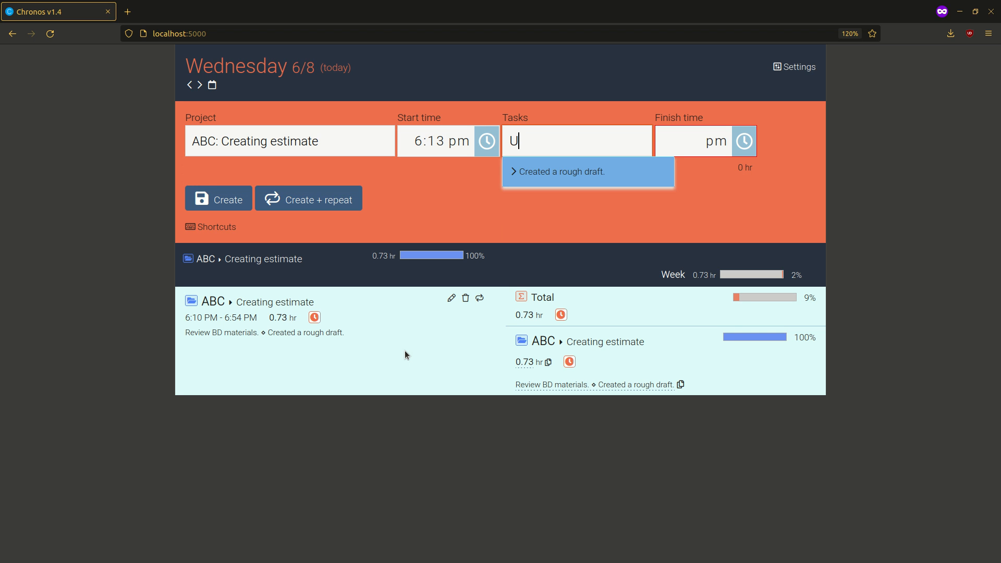
text(pload rought draft to box.)
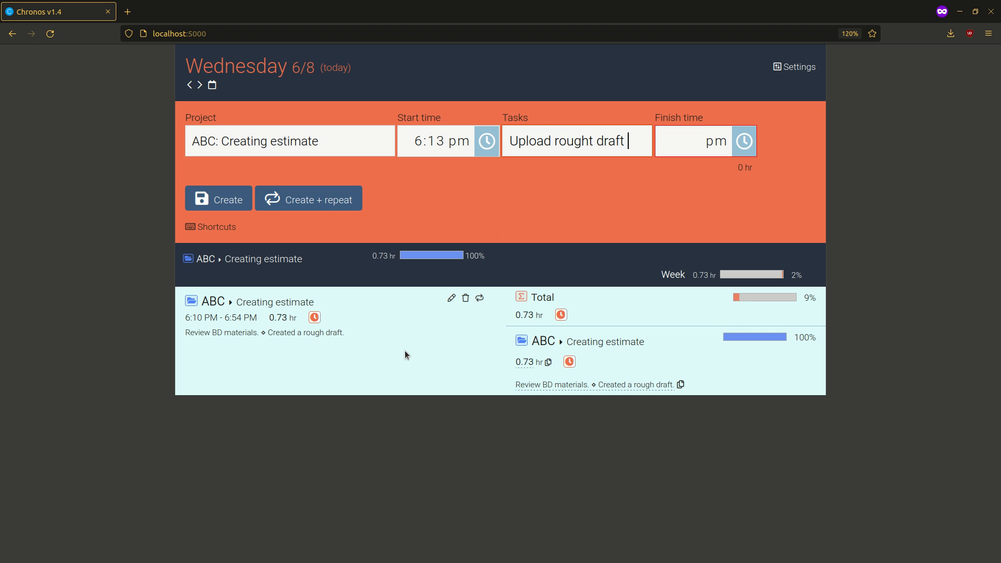
Set the second ABC entry's finish time to 6:28 pm and create the entry.
key(Tab)
key(Up)
key(Up)
key(Up)
key(Up)
key(Up)
key(Up)
key(Up)
key(Up)
key(Up)
key(Up)
key(Up)
key(Up)
key(Up)
key(Up)
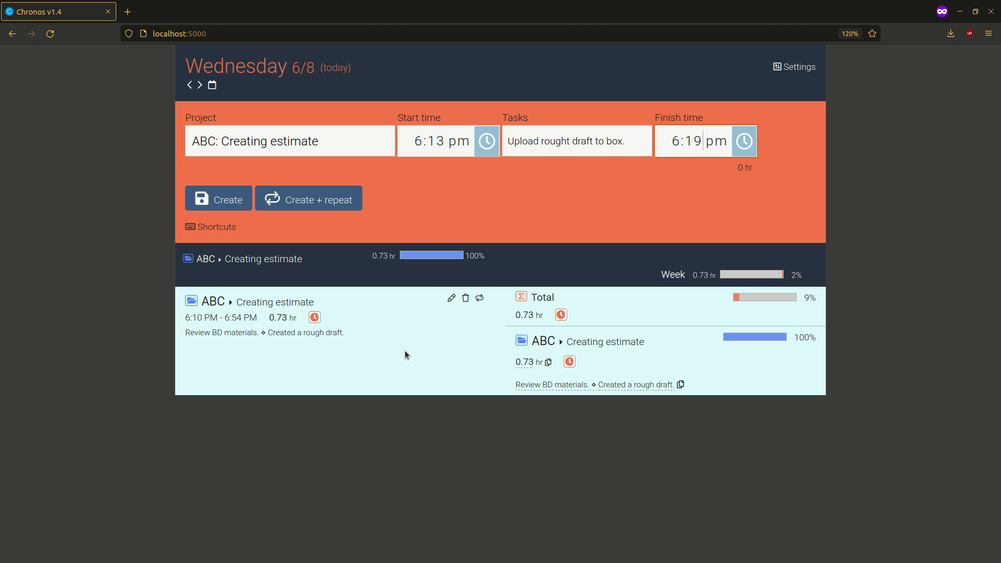
key(Return)
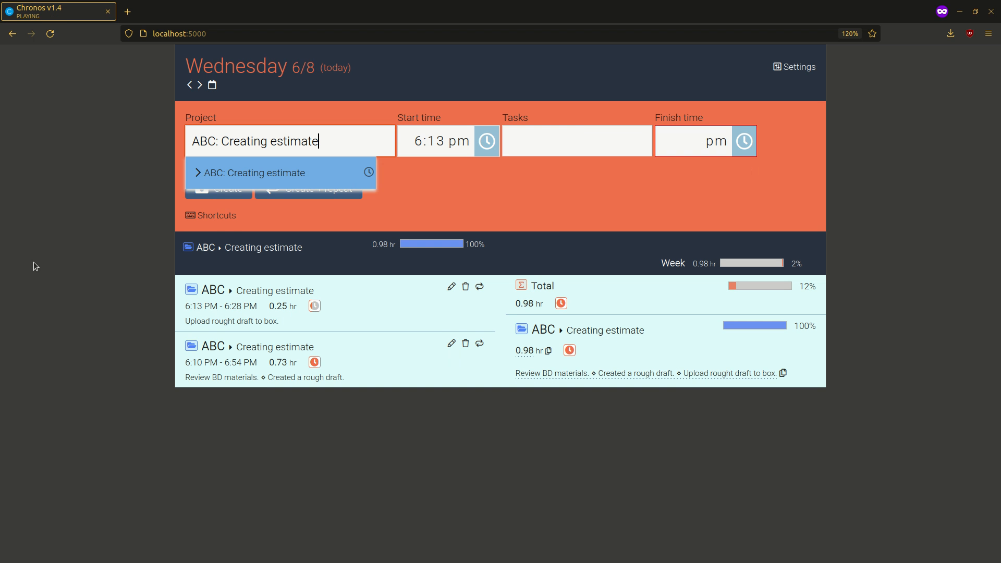
Replace the project name in the new entry form with "XYZ: Stuff".
drag(331, 145, 4, 88)
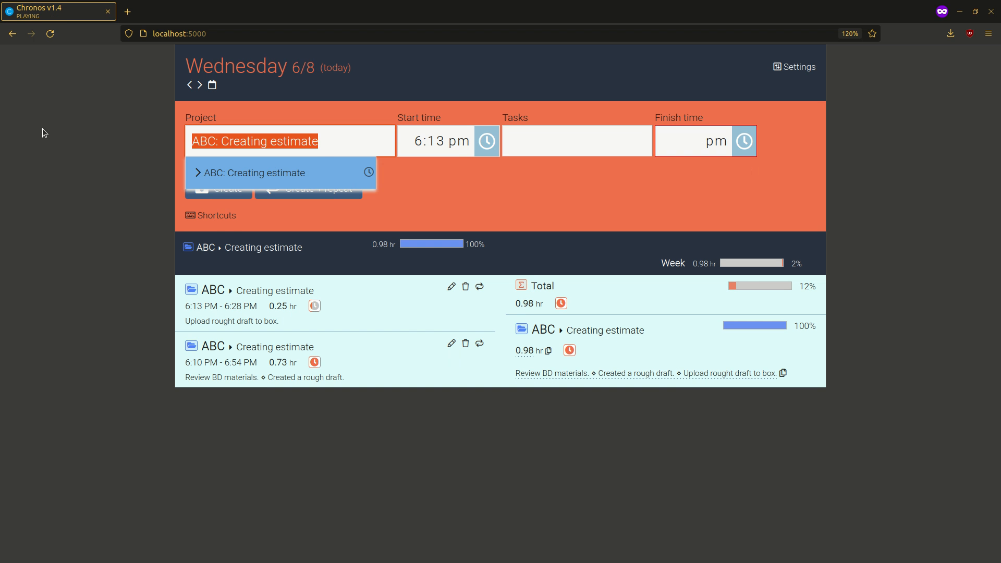
text(S)
key(BackSpace)
text(XyZ)
key(BackSpace)
key(BackSpace)
text(YZ: )
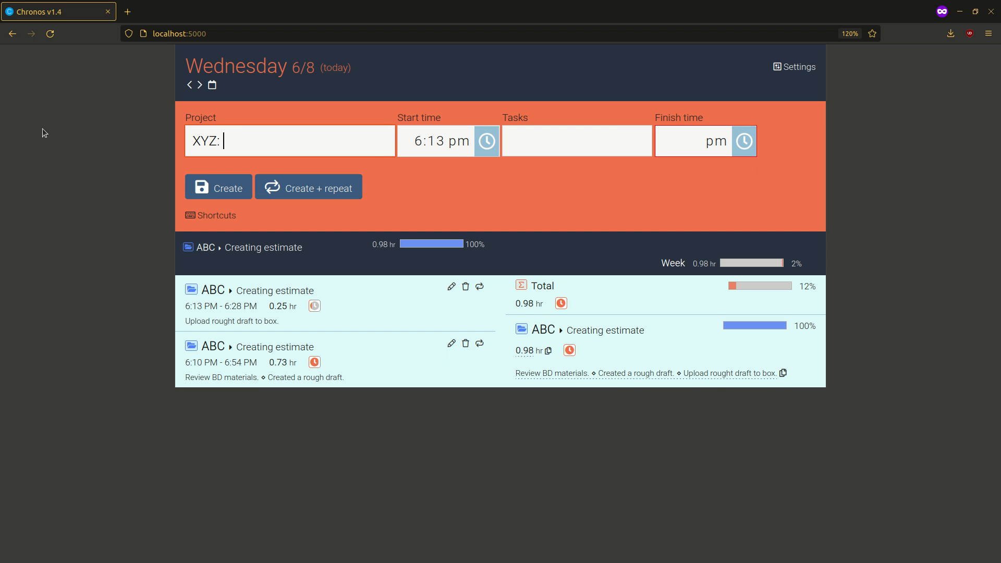
text(T)
key(BackSpace)
text(st)
key(BackSpace)
key(BackSpace)
text(Stuff)
Enter the task "STuff, things." for the XYZ project and create the time entry.
key(Tab)
text(STuf)
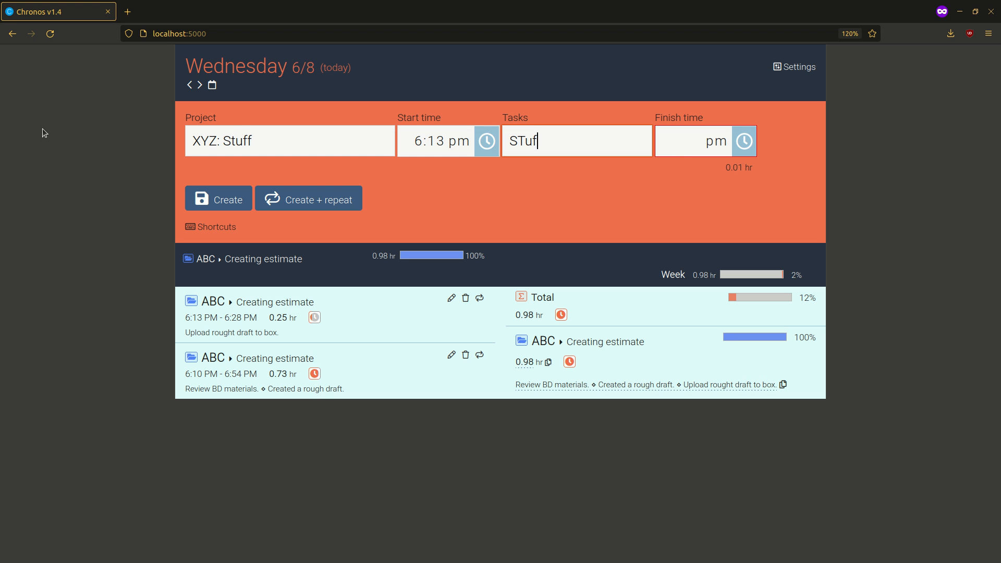
text(f, things.)
key(Return)
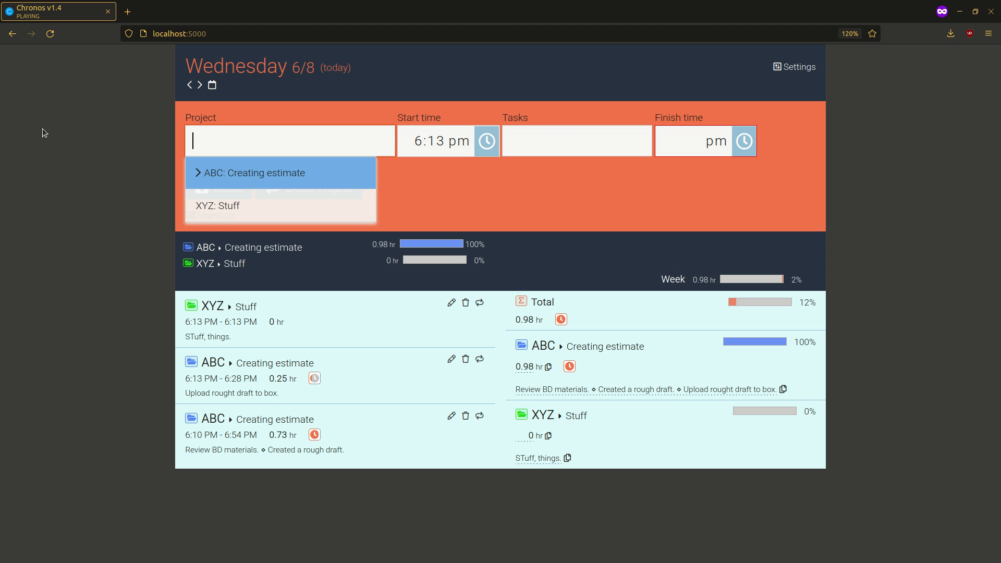
click(410, 496)
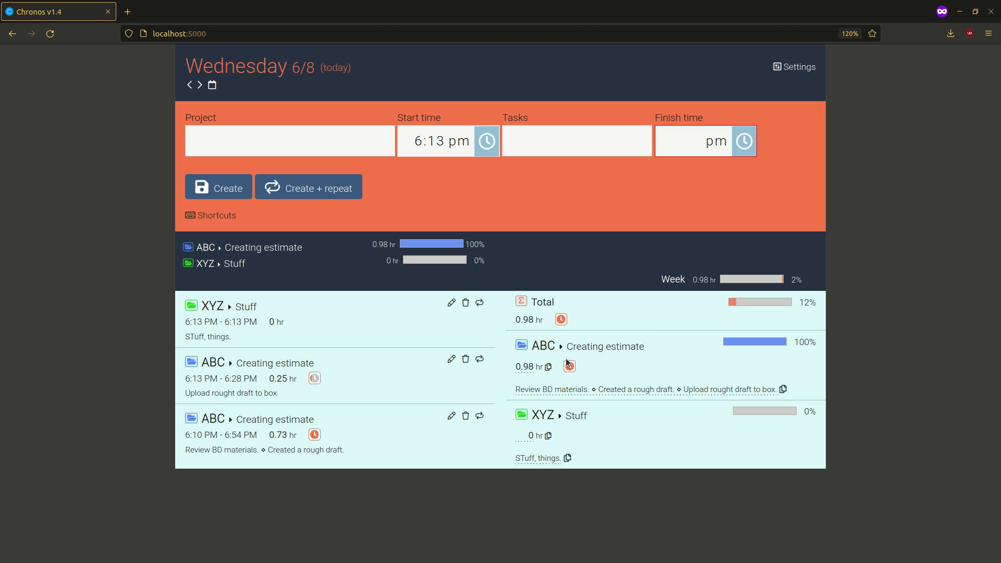
Examine the durations and task descriptions in the day's individual entries and the per-project summaries.
double_click(278, 379)
click(536, 383)
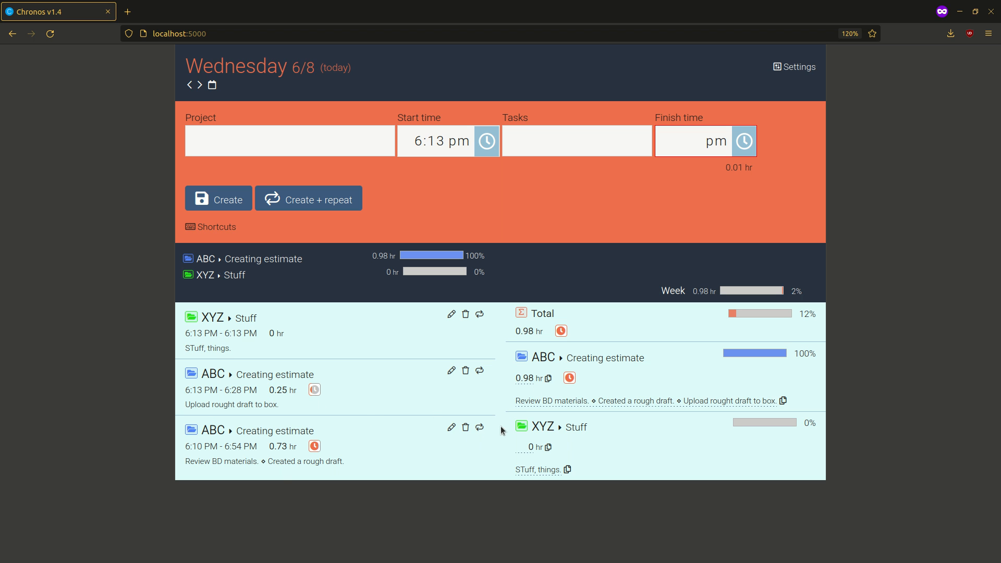
drag(509, 406, 793, 391)
click(808, 390)
drag(204, 332, 252, 333)
click(266, 333)
drag(184, 405, 341, 405)
click(341, 405)
Open the "XYZ: Stuff" entry for editing and set its finish time to 6:39 pm.
click(450, 318)
click(697, 141)
key(Up)
key(Up)
key(Up)
key(Up)
key(Up)
key(Up)
key(Up)
key(Up)
key(Up)
key(Up)
key(Up)
key(Up)
key(Up)
key(Up)
key(Up)
key(Up)
key(Up)
key(Up)
key(Up)
key(Up)
key(Up)
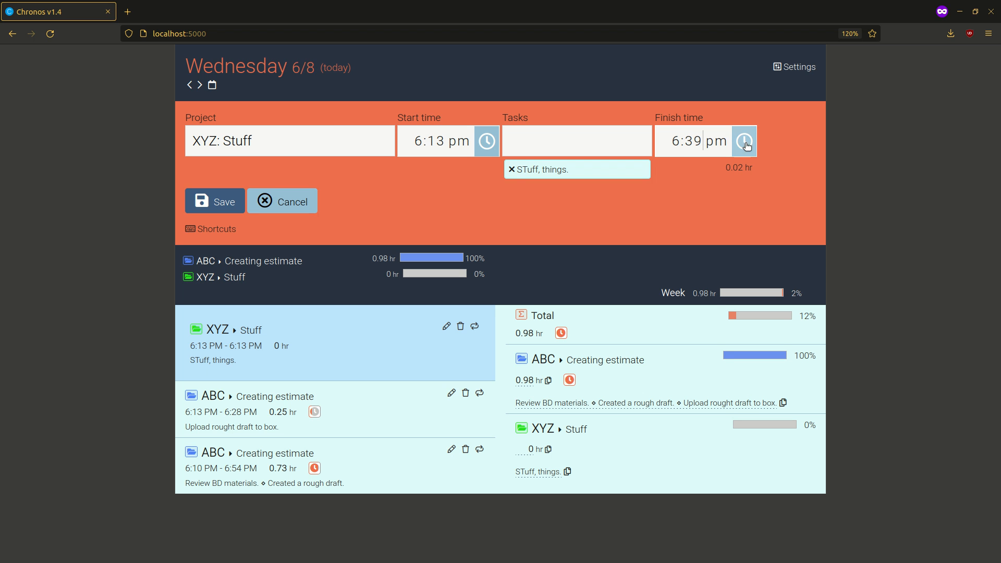
Replace the task "STuff, things." with "Stuff, things." and save the XYZ entry.
click(511, 170)
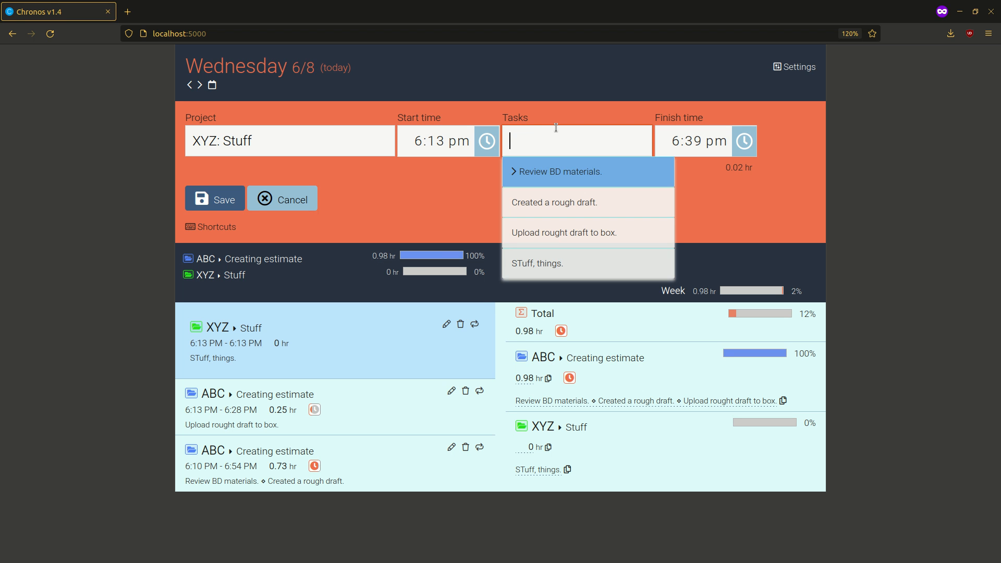
text(STu)
key(BackSpace)
key(BackSpace)
text(tuff)
key(BackSpace)
text(, things)
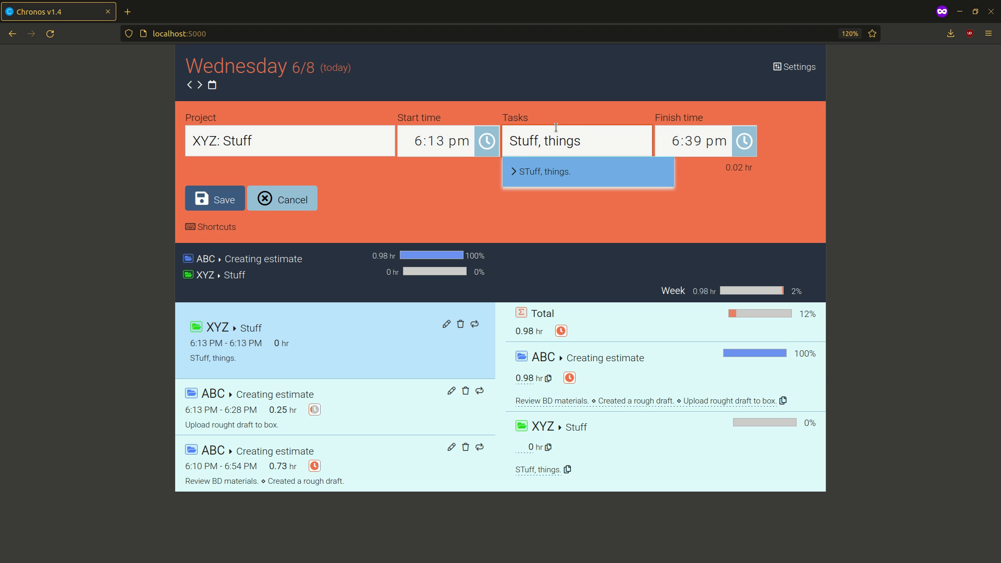
text(.)
click(225, 200)
click(395, 340)
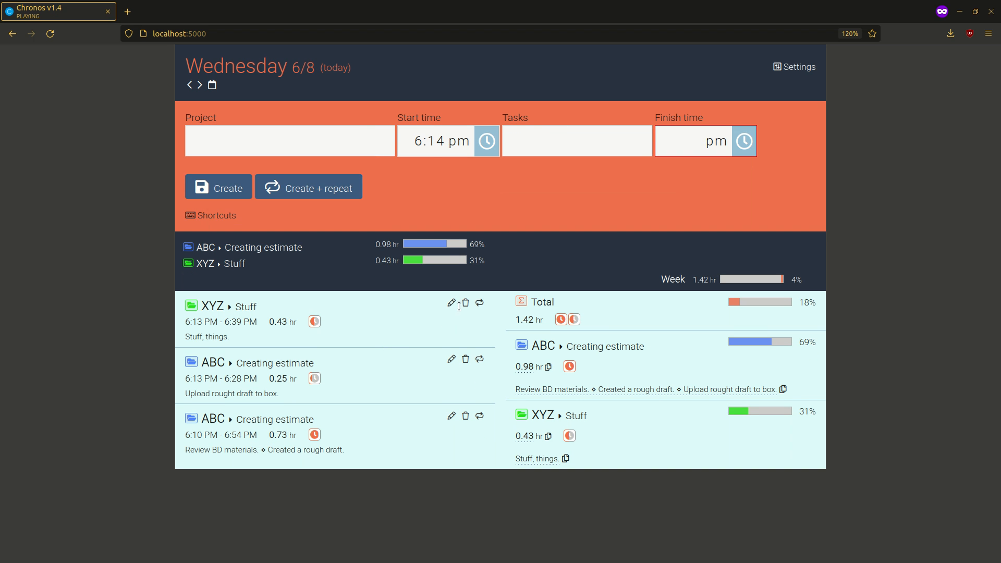
click(466, 304)
click(462, 249)
triple_click(345, 363)
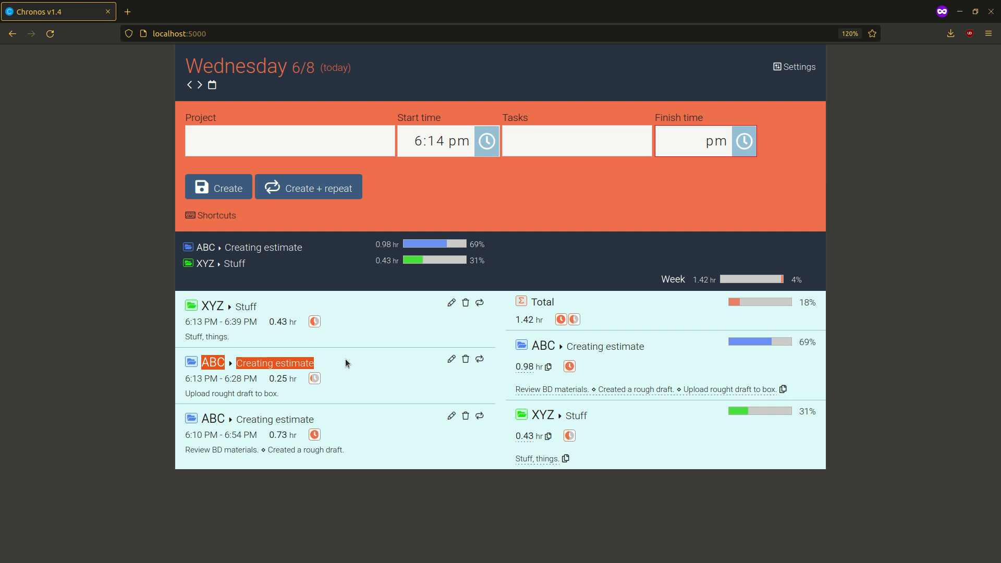
click(346, 361)
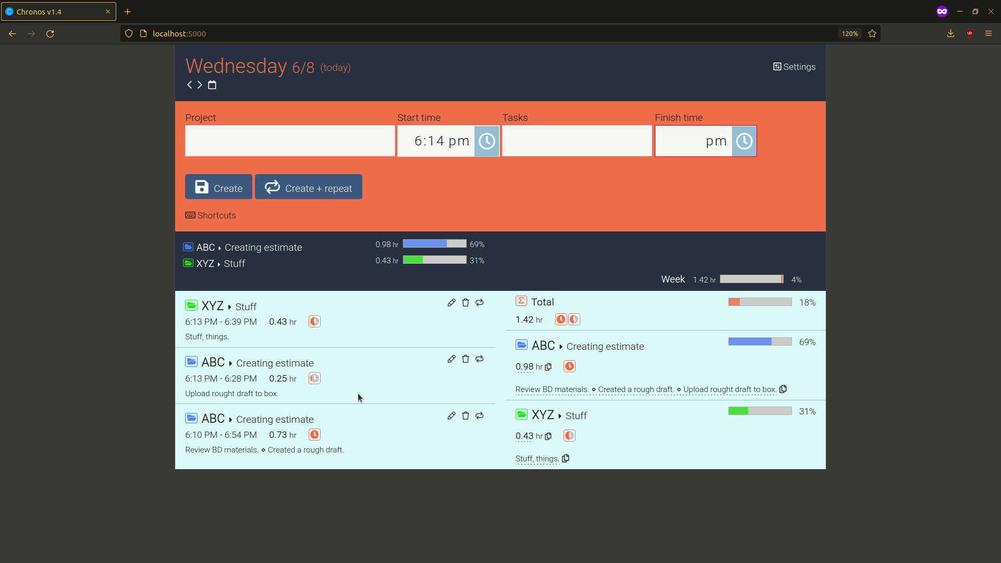
drag(218, 363, 238, 406)
click(280, 397)
click(310, 416)
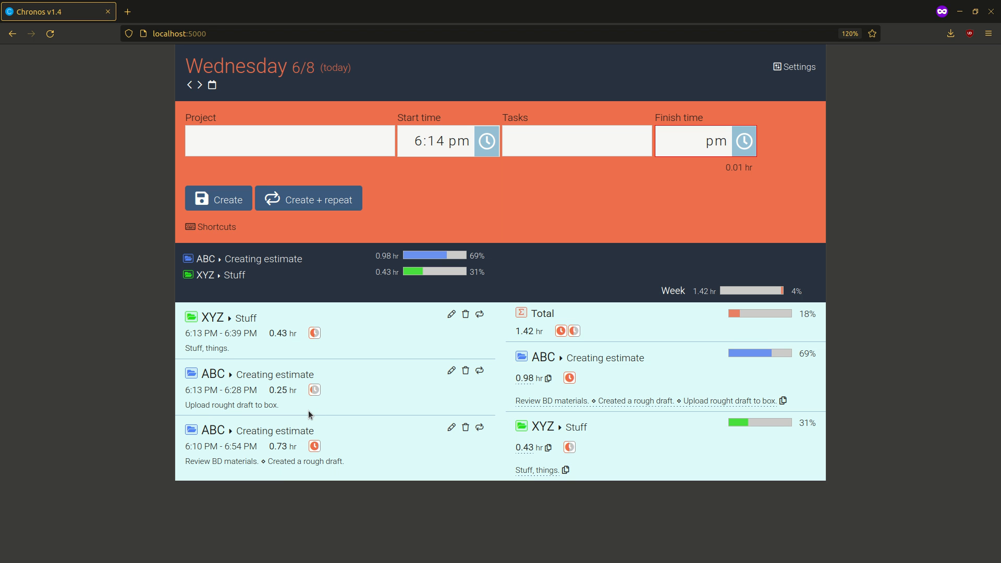
Repeat the 6:13 PM ABC entry with the task "Upload rought draft to box." and create it as a new entry.
click(255, 138)
click(568, 148)
click(333, 139)
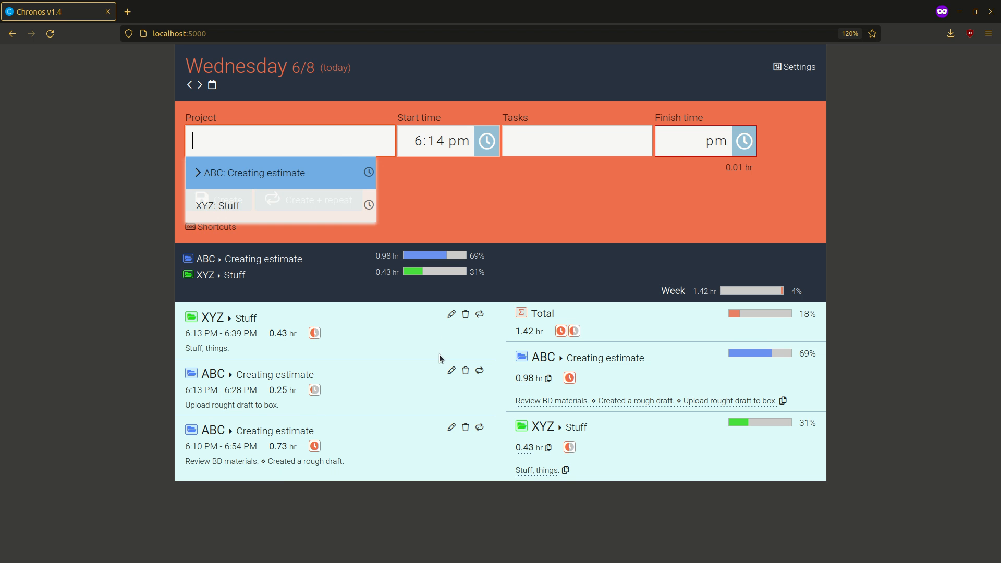
click(483, 376)
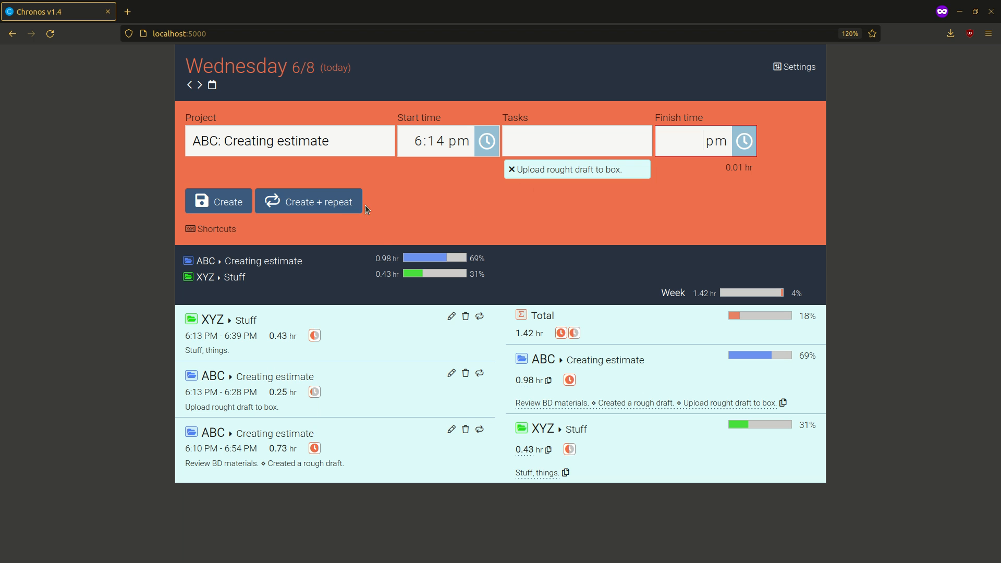
click(227, 214)
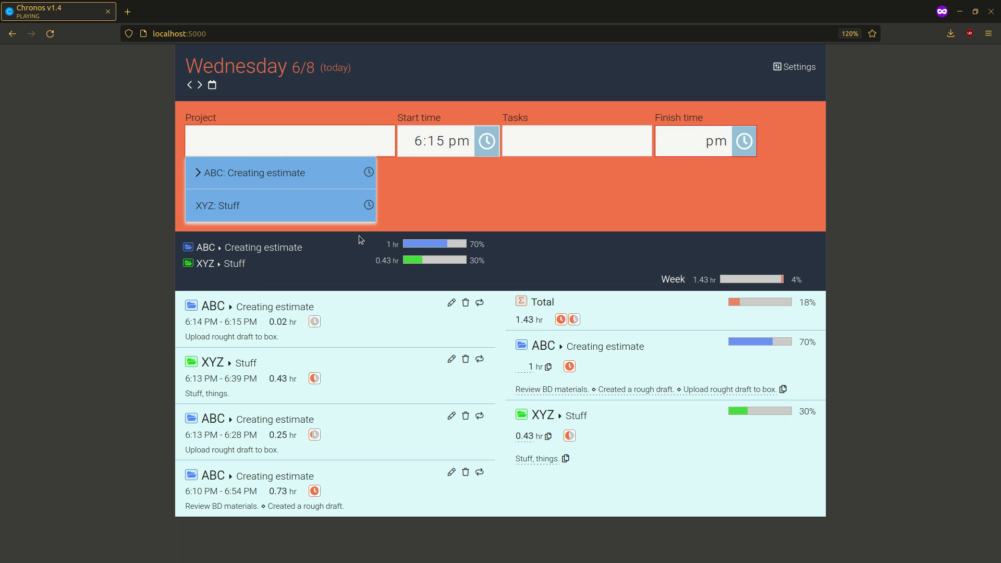
Repeat the newest ABC entry with a start time of 6:06 pm and create it, keeping its details for another repeat.
click(479, 303)
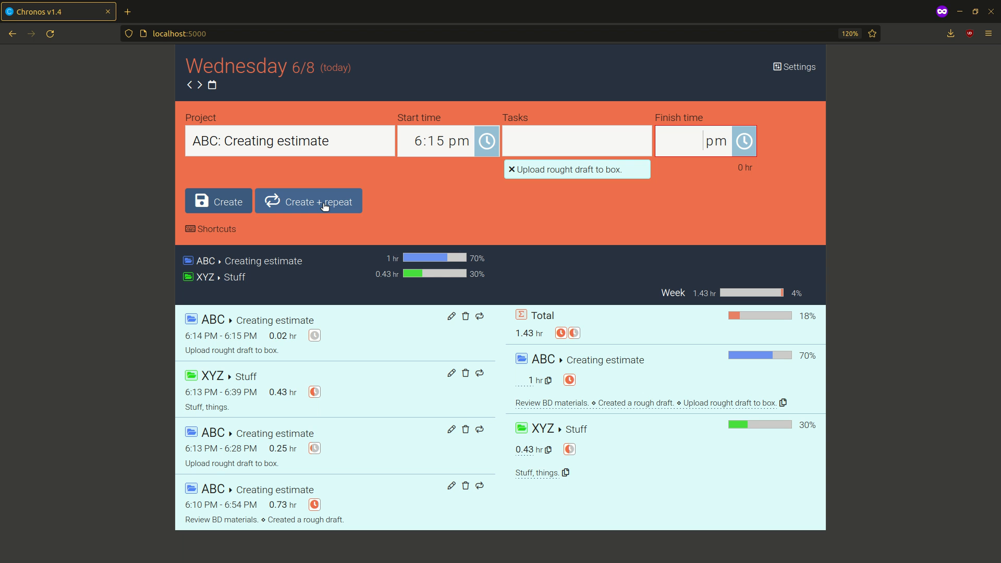
click(430, 149)
key(Down)
key(Down)
key(Down)
key(Down)
key(Down)
key(Down)
key(Down)
key(Down)
key(Down)
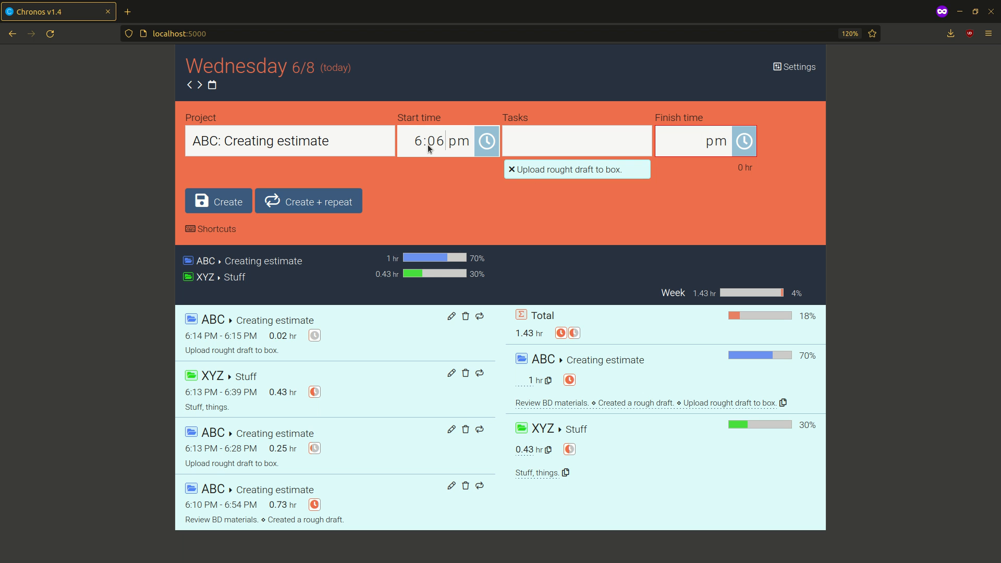
click(306, 202)
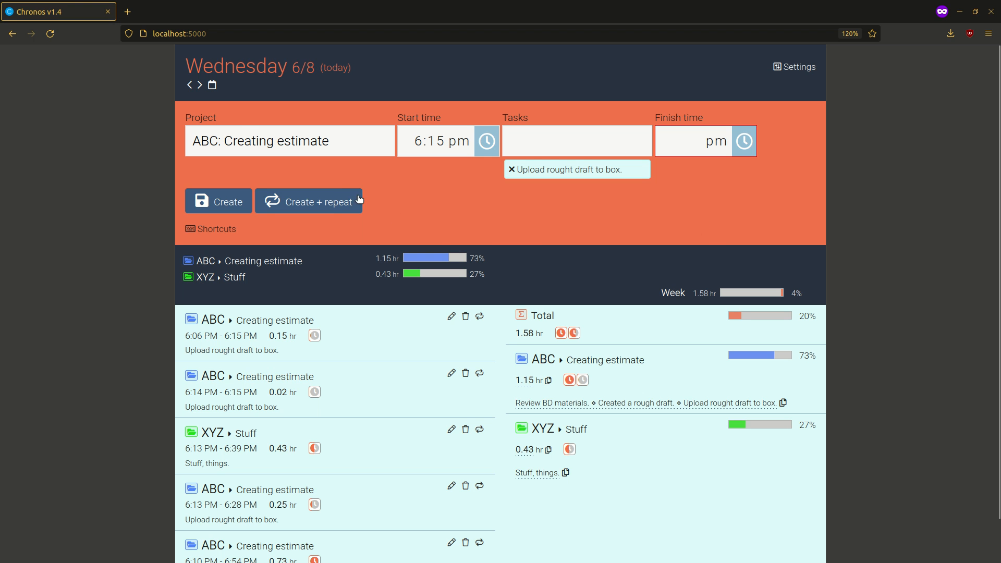
Go to Thursday 6/9 and change the new entry's project to "ABC: Discovery".
key(Right)
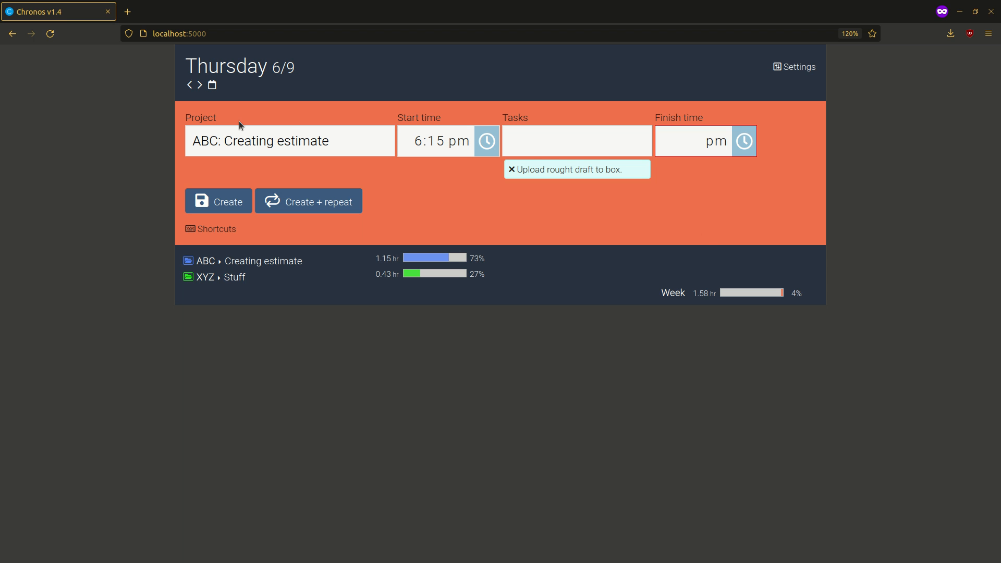
click(358, 136)
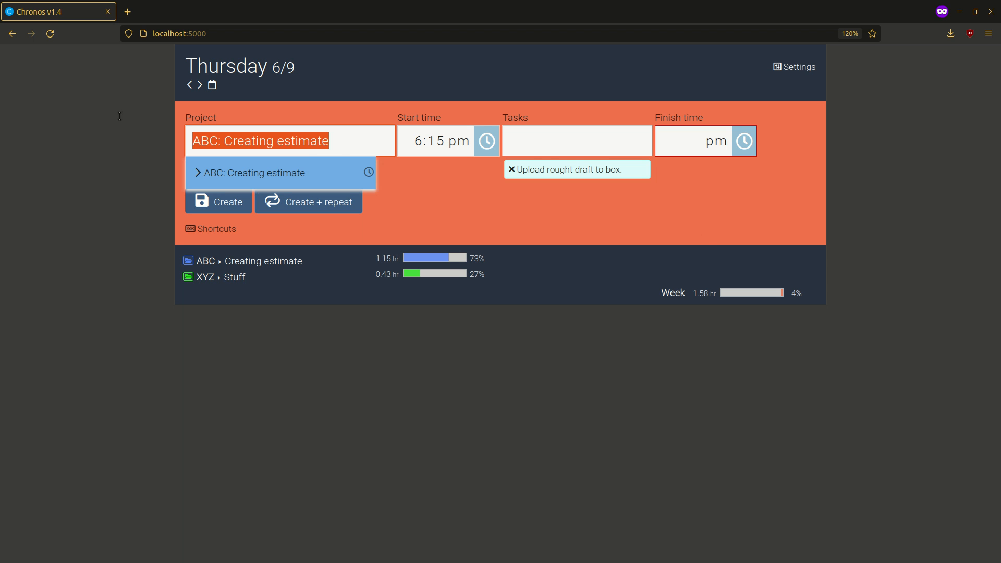
click(322, 141)
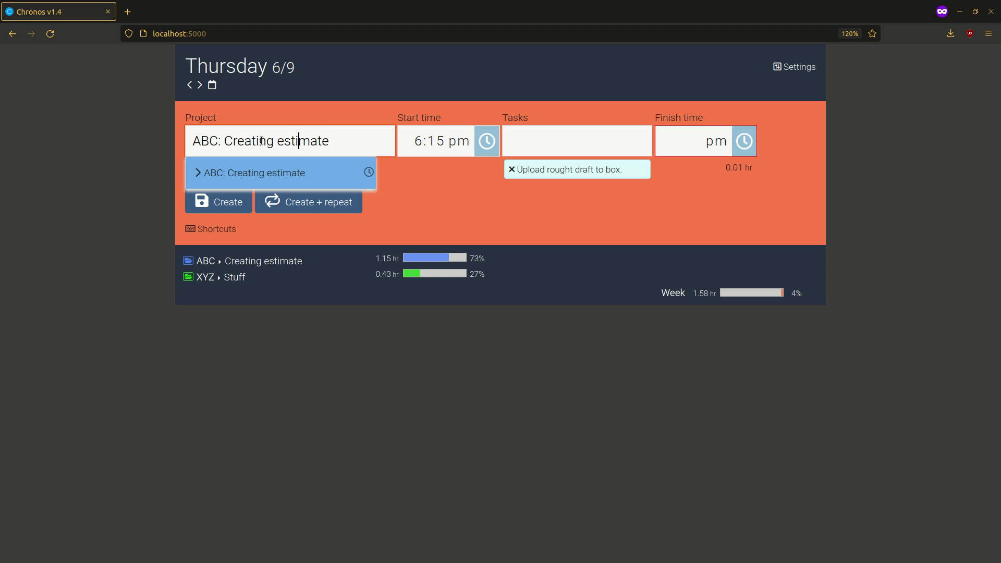
click(225, 141)
shift+click(364, 141)
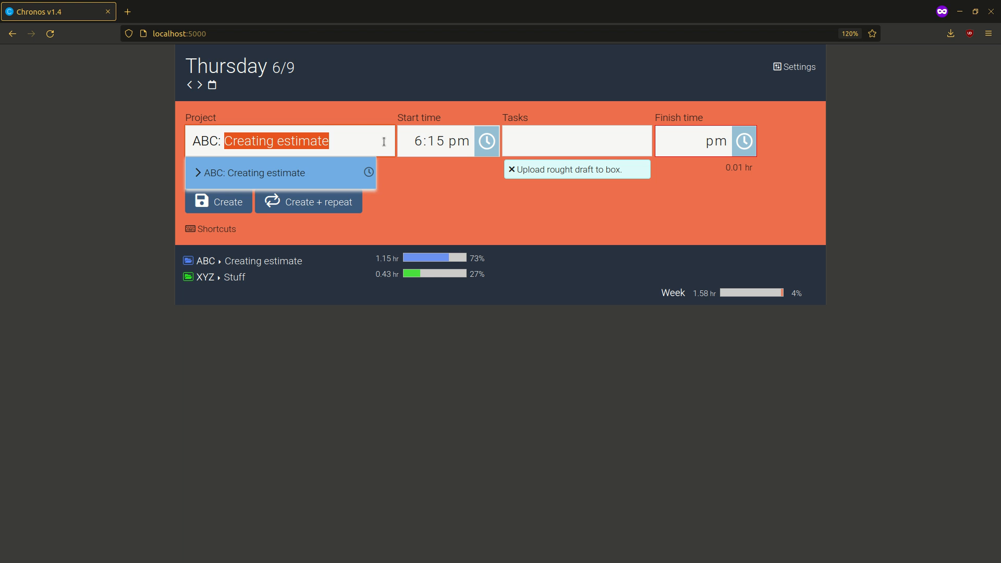
text(Discovery)
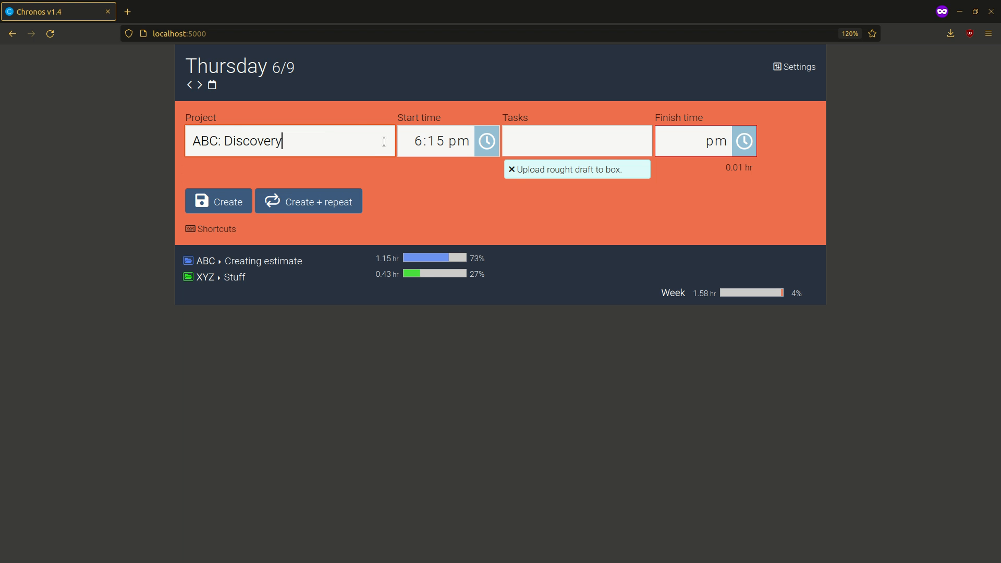
Replace the entry's carried-over task with "Discovery meeting.".
click(526, 150)
text(Discovd)
key(BackSpace)
key(BackSpace)
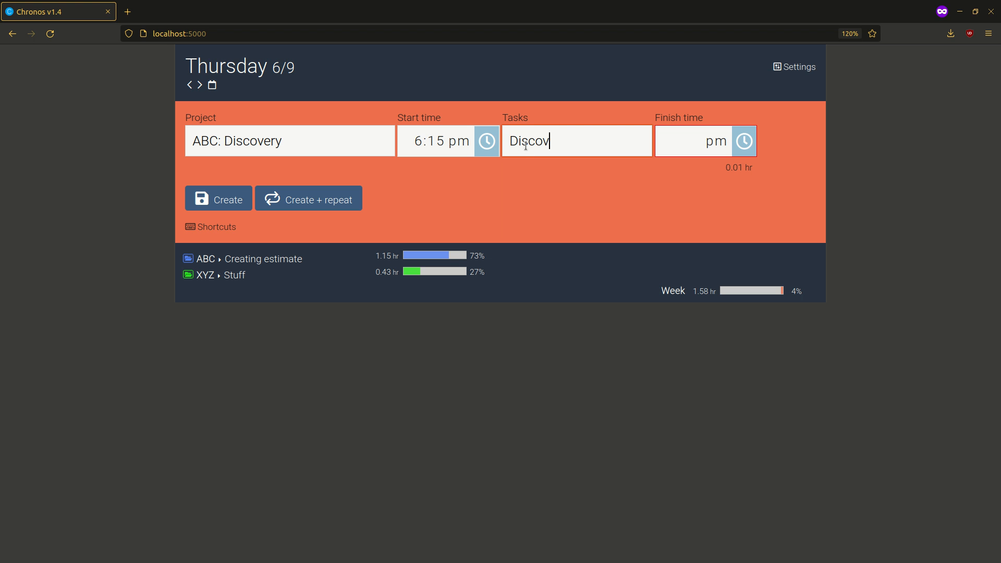
text(very meeting.)
key(Return)
Set the finish time to 8:00 pm and create the Discovery entry, accepting that it is not for today.
key(Tab)
key(Up)
key(Up)
key(Up)
key(Up)
key(Up)
key(Up)
key(Up)
key(Up)
key(Up)
key(Up)
key(Up)
key(Up)
key(Up)
key(Up)
key(Up)
key(Up)
key(Up)
key(Up)
key(Up)
key(Up)
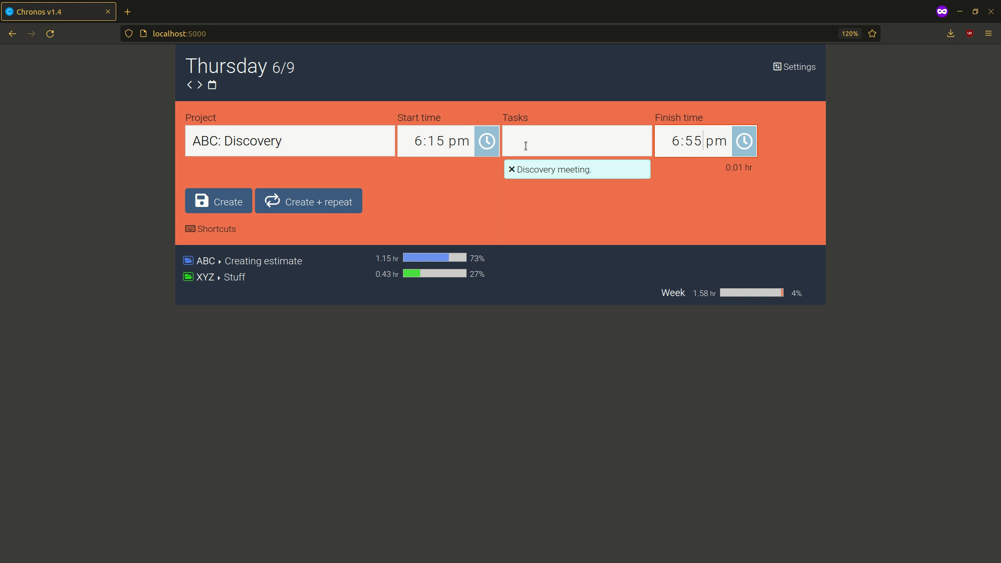
key(Up)
key(Up)
key(Up)
key(Up)
key(Up)
key(Up)
key(Up)
key(Up)
key(Up)
key(Up)
key(Up)
key(Up)
key(Up)
key(Up)
key(Up)
key(Up)
key(Up)
key(Up)
key(Up)
key(Up)
key(Return)
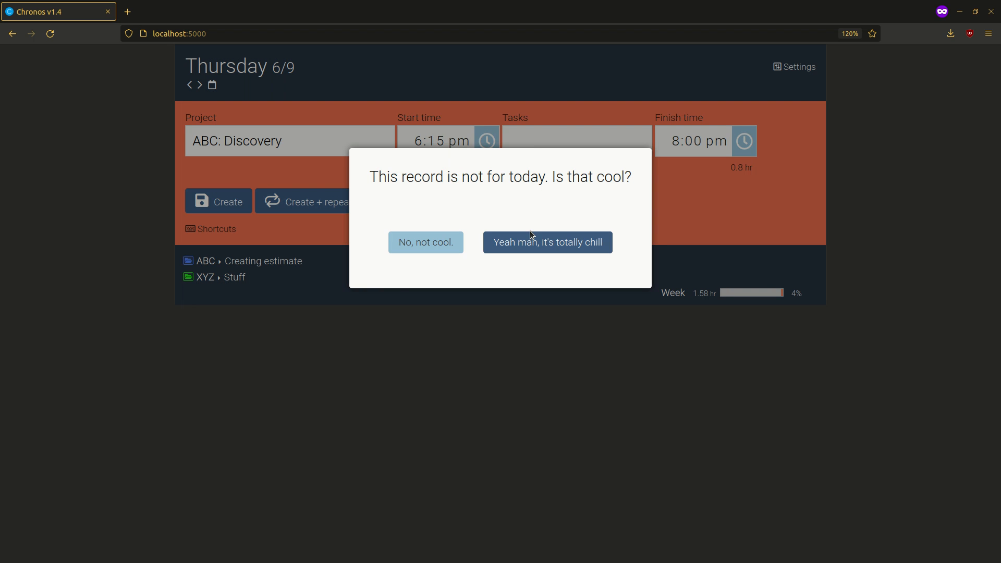
click(532, 238)
click(505, 206)
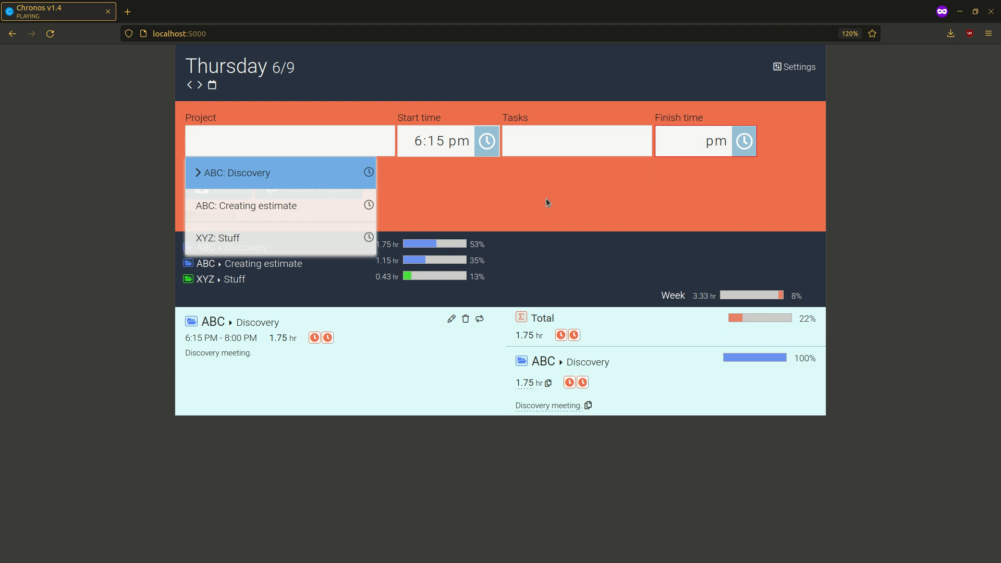
Examine Thursday's Discovery entry and the weekly breakdown by project.
drag(195, 319, 246, 370)
click(247, 368)
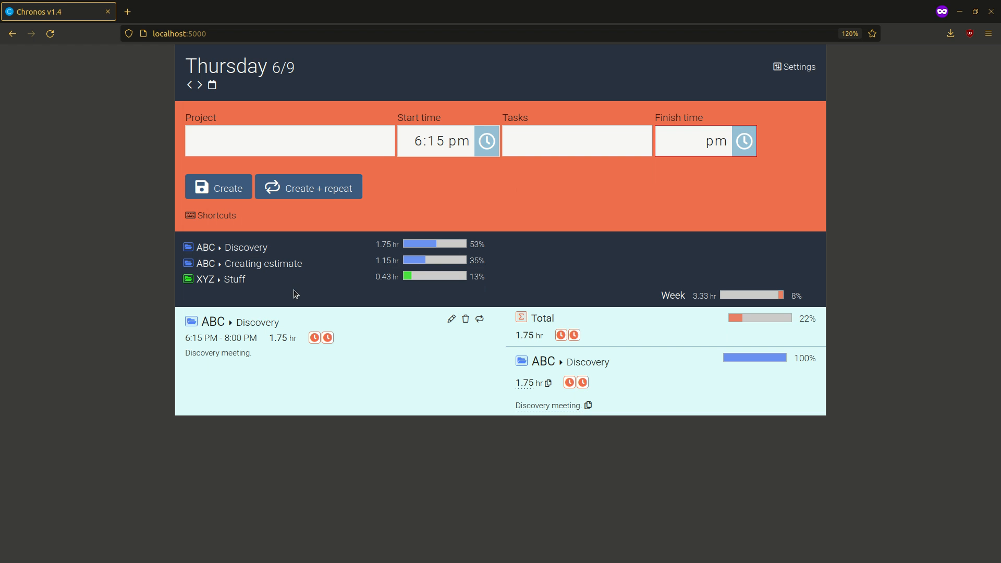
drag(210, 252, 264, 284)
click(296, 307)
Return to Wednesday 6/8 and compare its project hours and percentages with the weekly breakdown and Thursday's summary.
key(Left)
scroll(442, 340, down, 1)
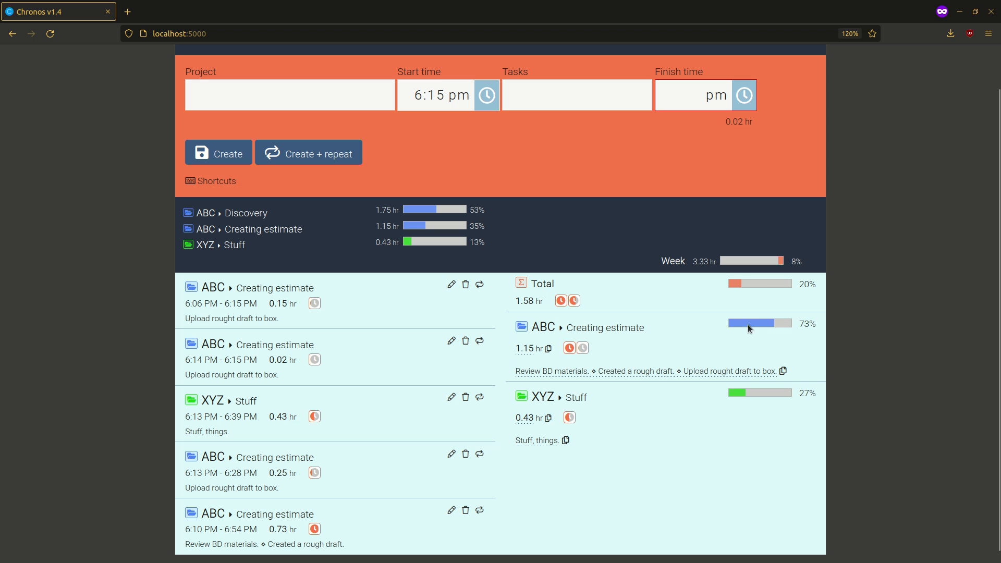
drag(534, 329, 571, 331)
click(660, 333)
drag(397, 225, 509, 233)
click(497, 227)
drag(382, 209, 425, 214)
click(473, 211)
drag(458, 202, 455, 250)
click(721, 402)
drag(719, 308, 751, 437)
click(751, 436)
key(Left)
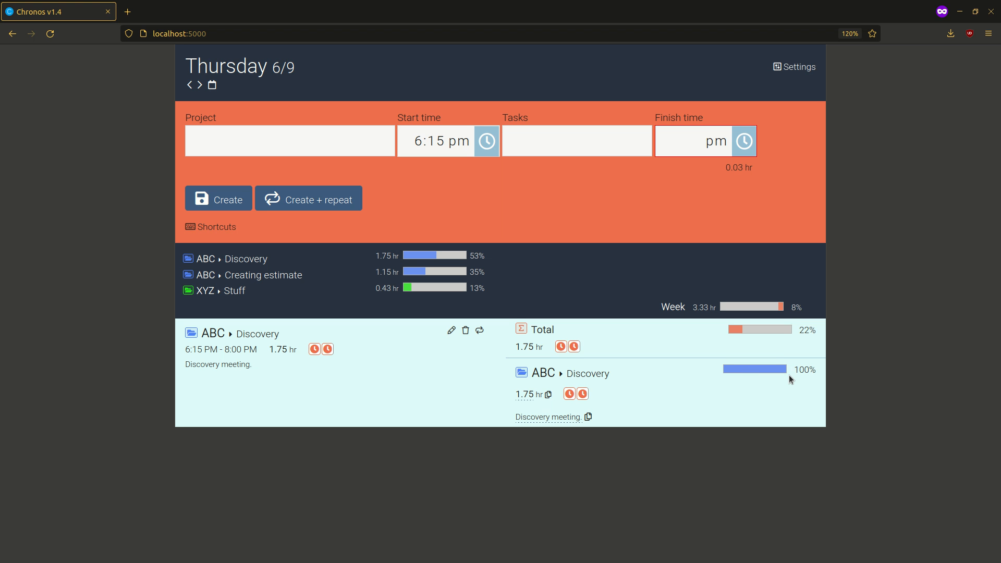
key(Left)
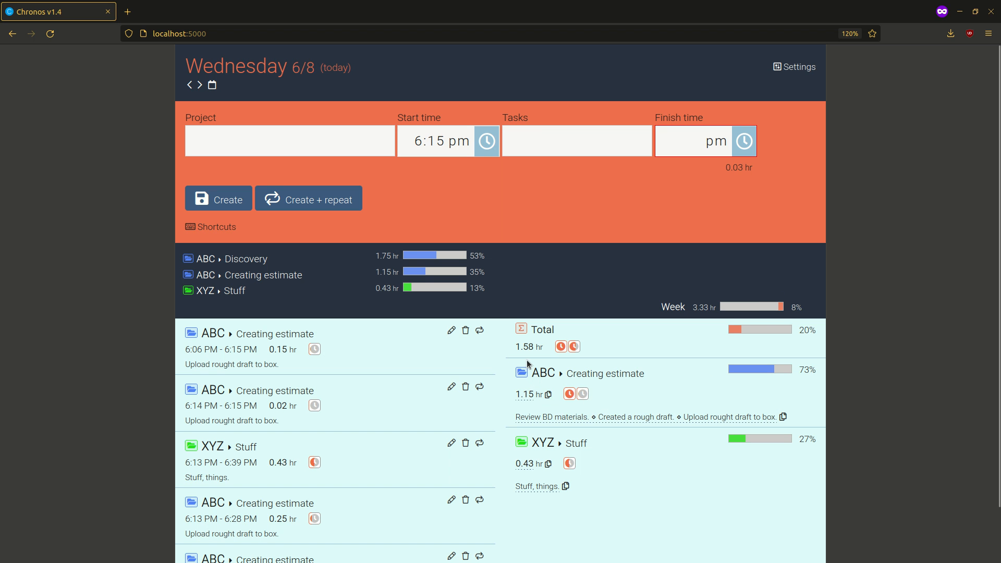
Copy the total hours and the task list of "ABC: Creating estimate" from Wednesday's summary.
drag(516, 397, 545, 396)
click(619, 407)
click(549, 395)
drag(518, 417, 771, 416)
click(784, 417)
click(702, 417)
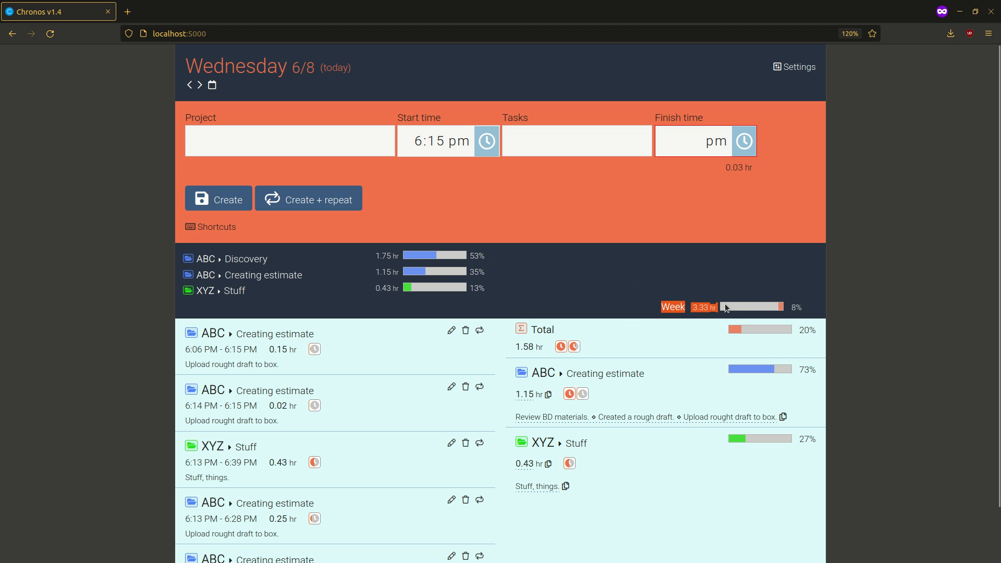
Examine the week's total hours and goal percentage alongside Wednesday's daily total.
drag(671, 310, 706, 309)
click(692, 309)
drag(791, 308, 798, 308)
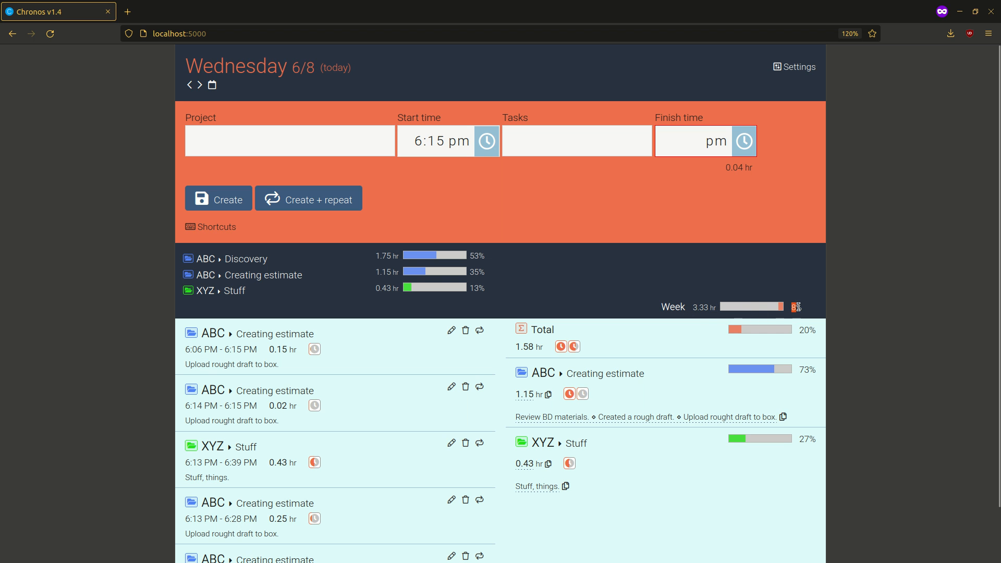
drag(519, 332, 572, 336)
click(571, 336)
In the settings, switch decimal hours off and back on, and enable rounding to the quarter hour.
click(795, 67)
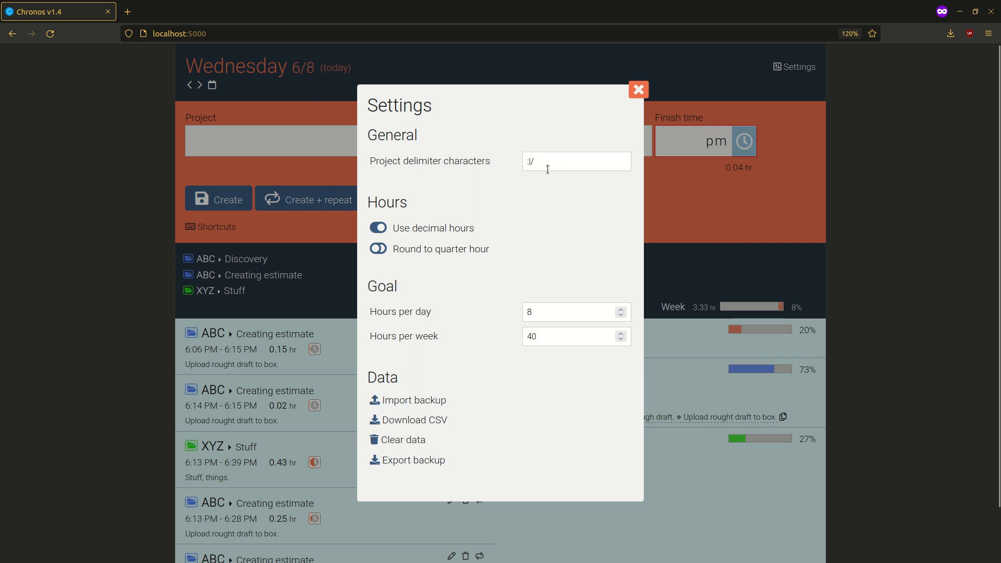
double_click(525, 161)
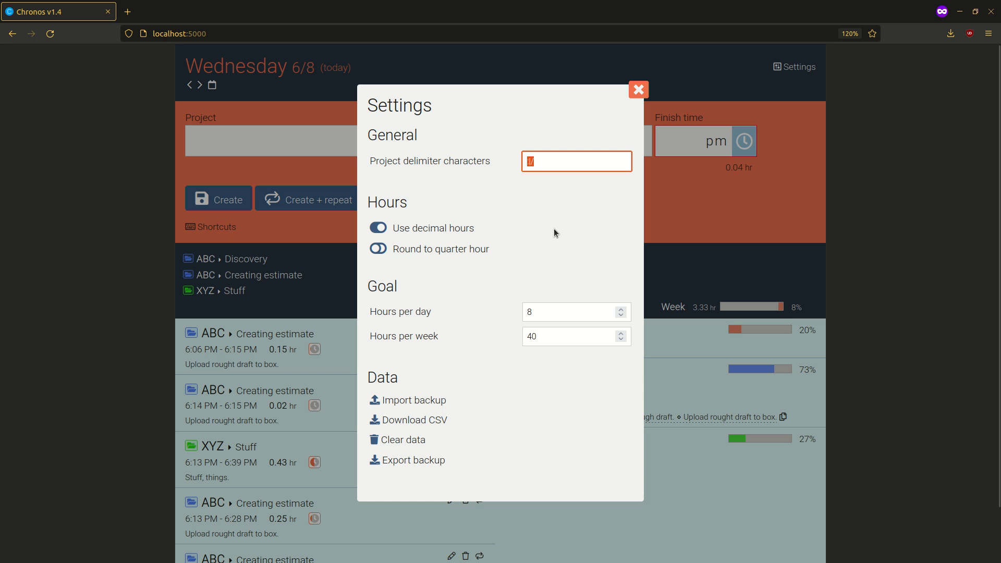
click(571, 166)
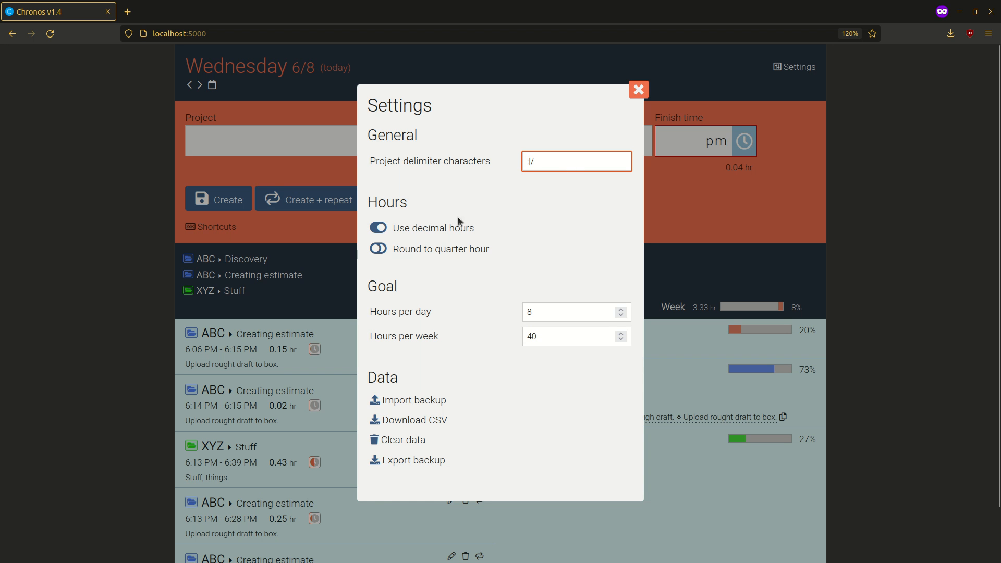
click(428, 229)
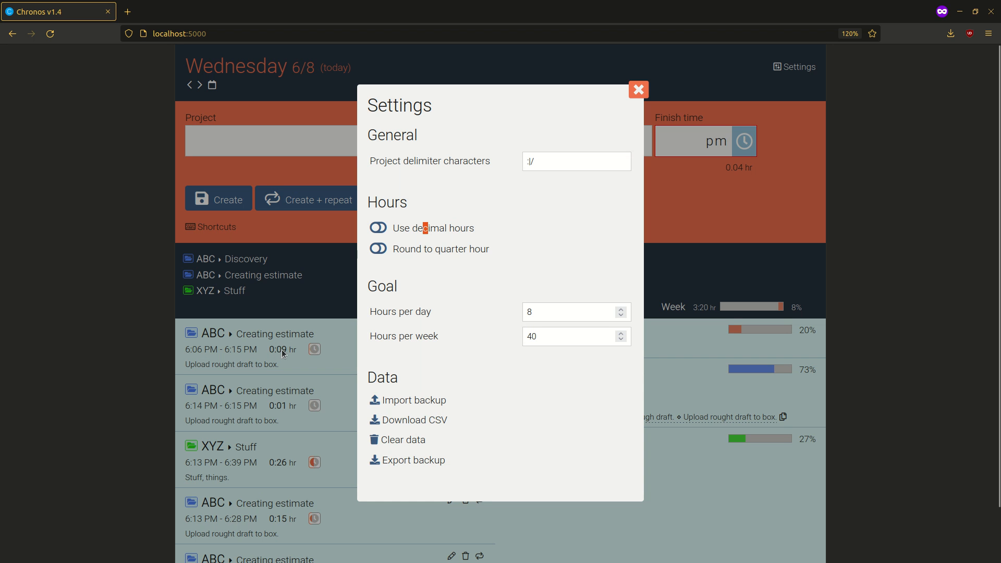
click(406, 233)
click(418, 254)
click(634, 94)
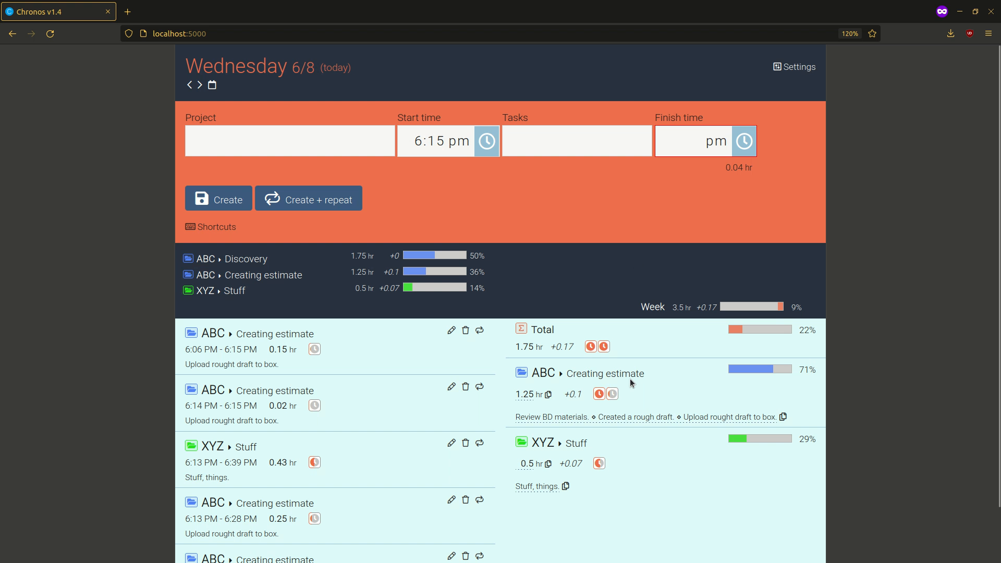
Examine the rounded hours and rounding differences in the project summaries and the week total.
mouse_move(514, 398)
mouse_down()
mouse_move(552, 400)
mouse_move(512, 402)
mouse_up()
click(610, 520)
drag(629, 311, 791, 309)
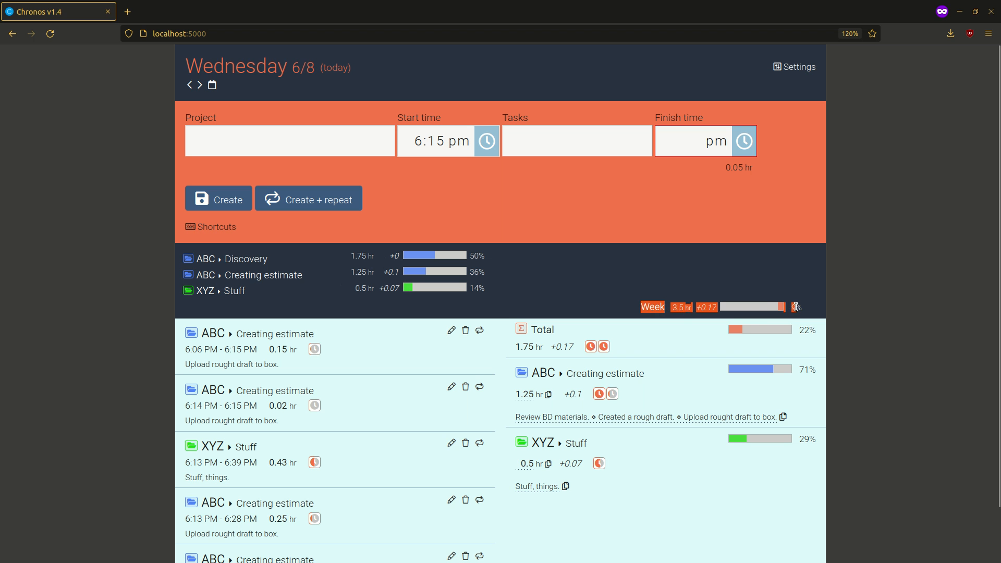
click(725, 286)
drag(697, 309, 715, 308)
click(714, 308)
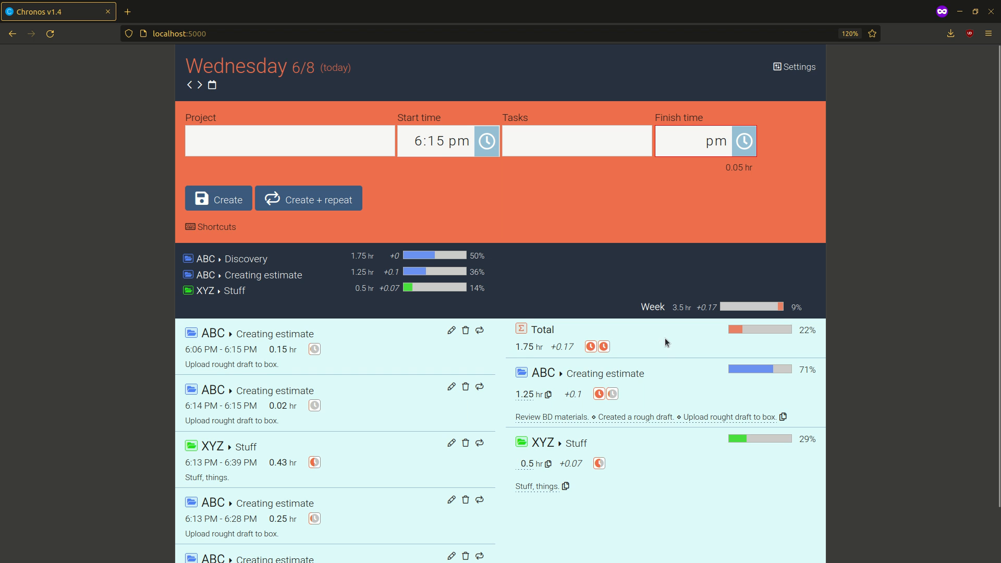
scroll(652, 344, down, 2)
scroll(675, 315, up, 2)
Review the daily and weekly hour goals in the settings without altering them, and close the settings.
click(794, 67)
click(555, 314)
click(554, 337)
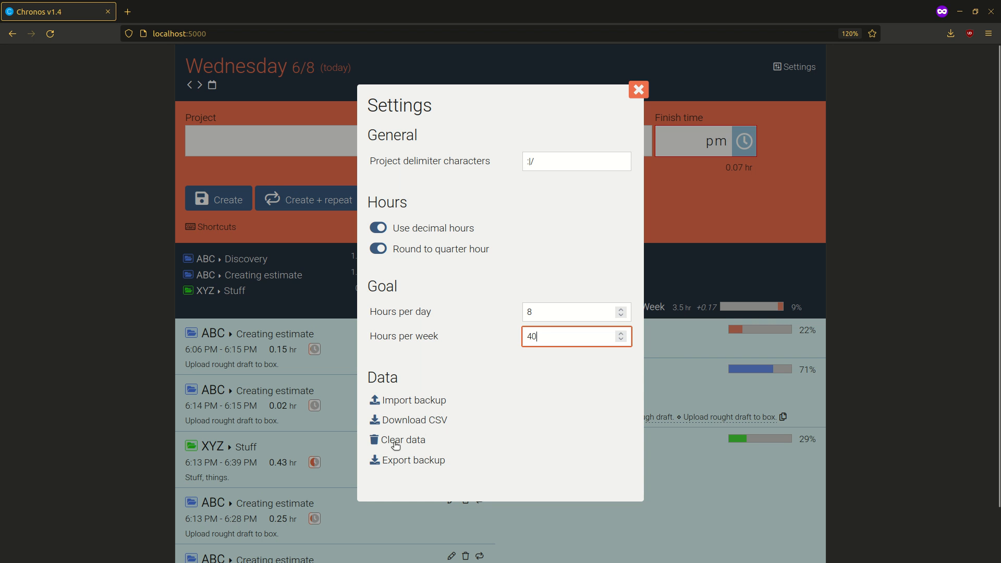
click(639, 90)
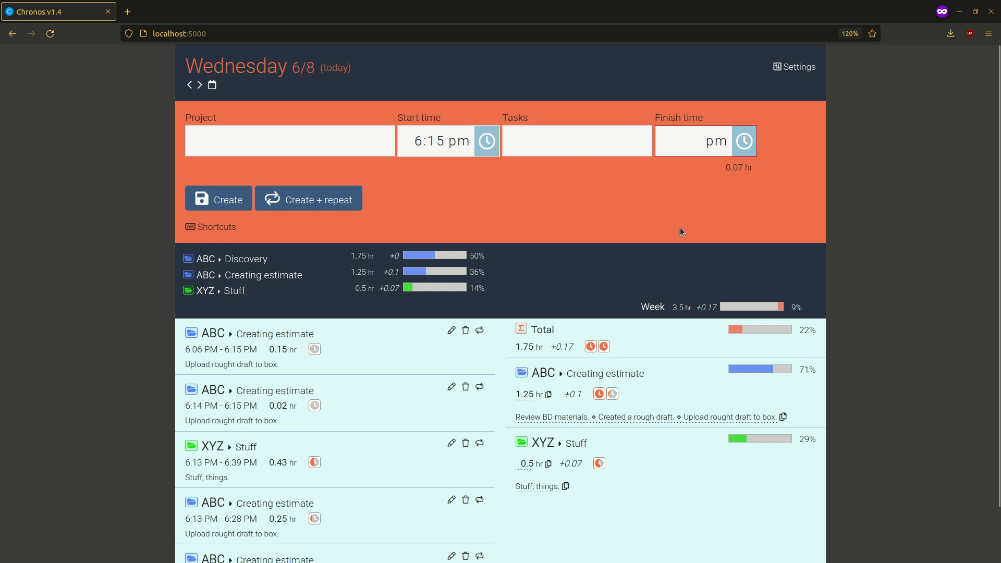